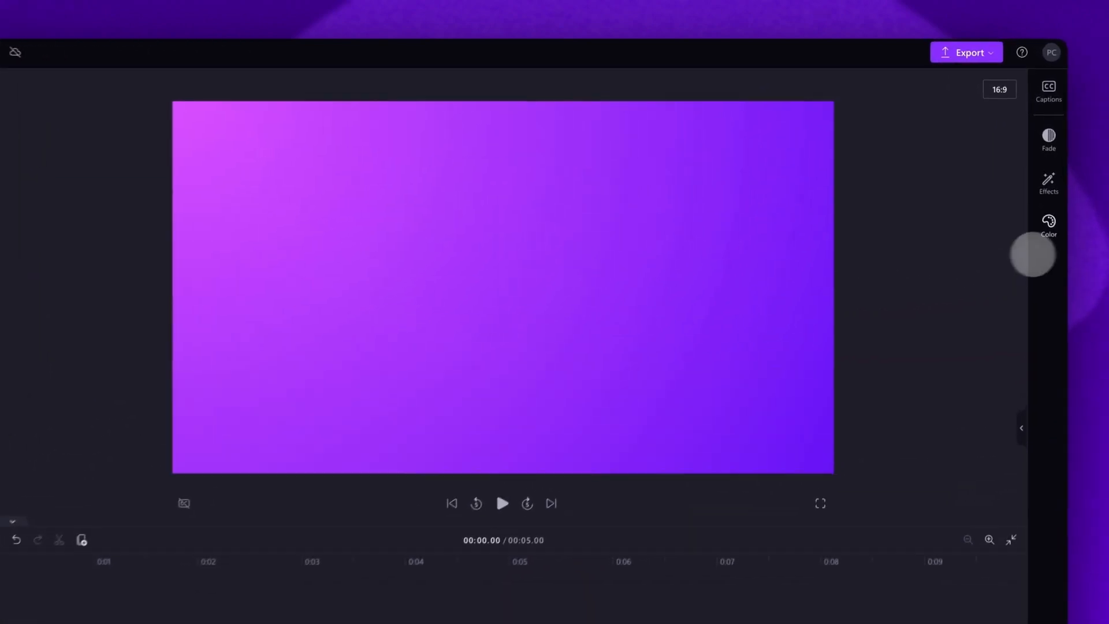
# Step: Open the background's color settings and try several preset gradients, ending on the light cyan-to-pink one
pyautogui.click(1050, 224)
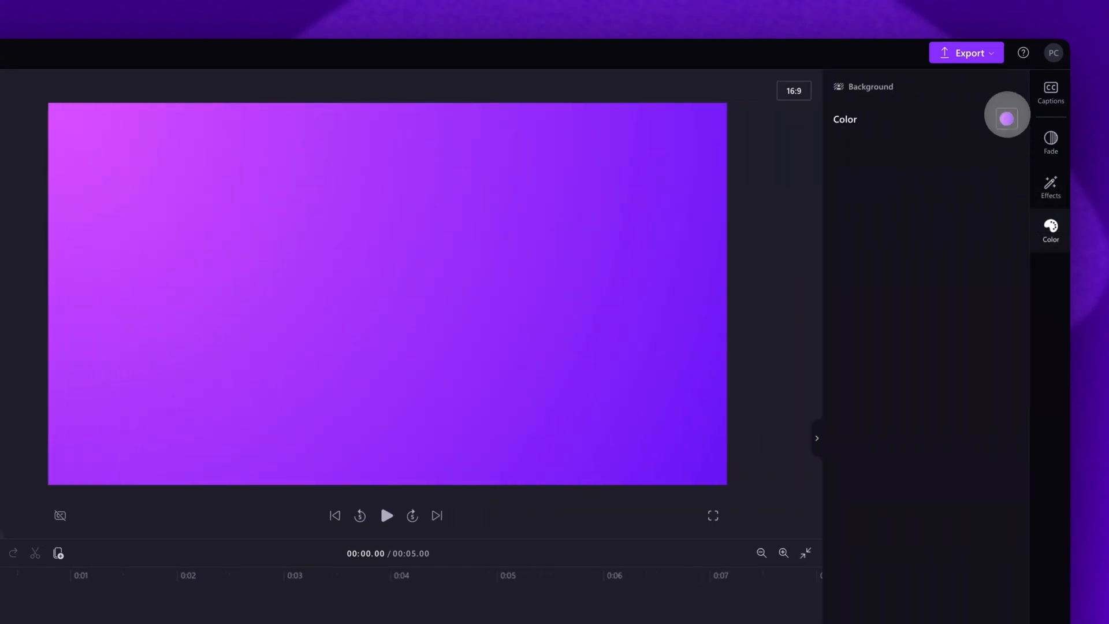
pyautogui.click(1008, 118)
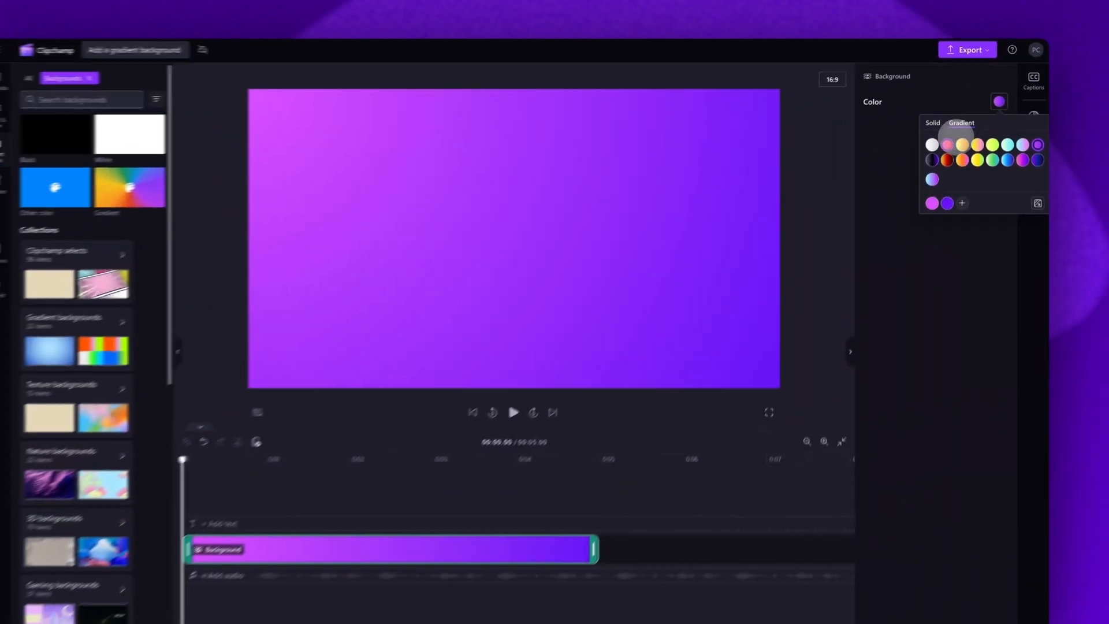
pyautogui.click(938, 171)
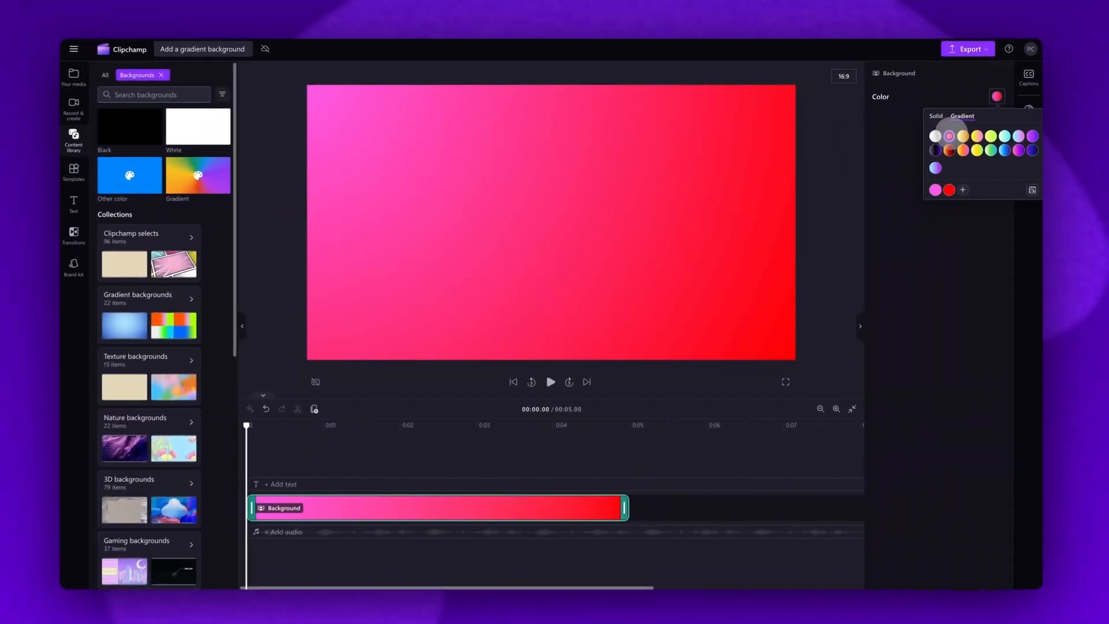
pyautogui.click(962, 136)
pyautogui.click(991, 136)
pyautogui.click(990, 150)
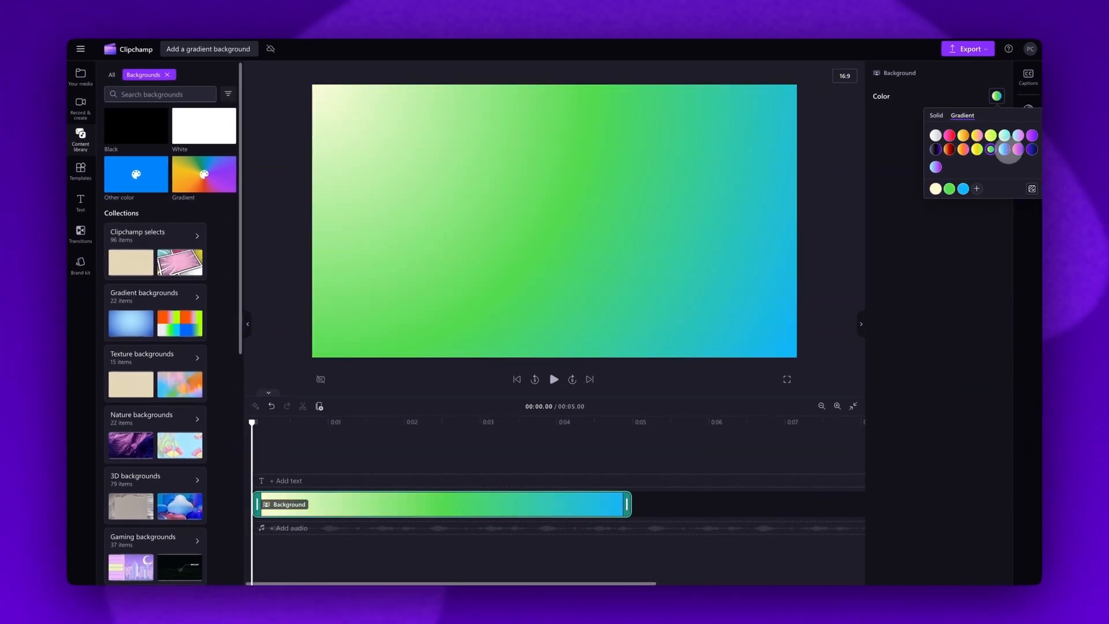
pyautogui.click(1018, 149)
pyautogui.click(1004, 135)
pyautogui.click(1017, 135)
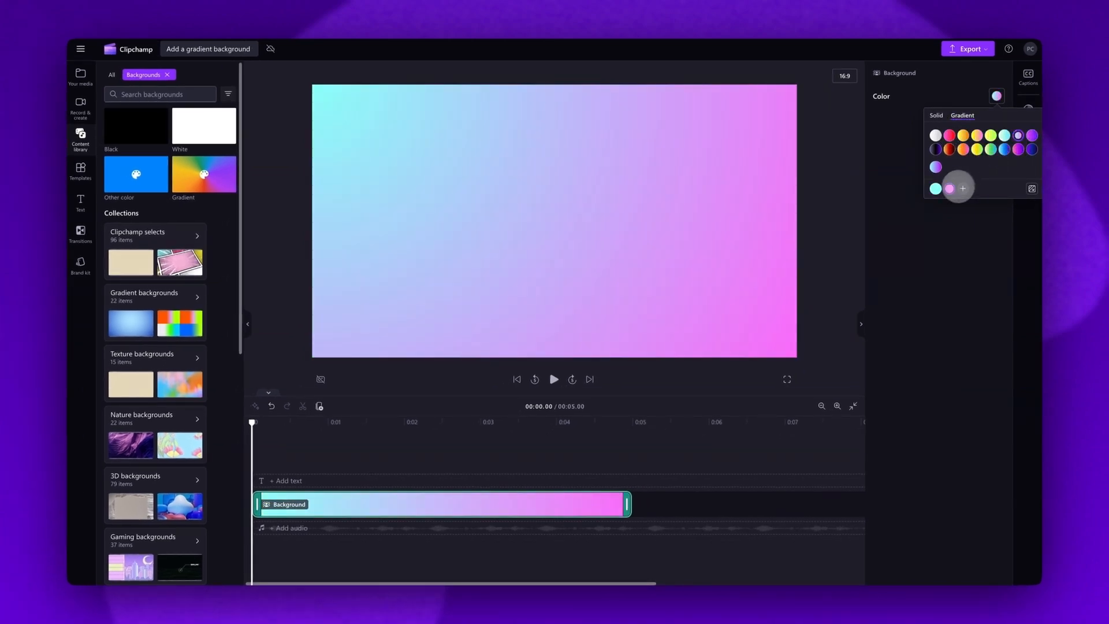
# Step: Change the gradient's second color to light cyan-blue
pyautogui.click(949, 189)
pyautogui.click(975, 149)
pyautogui.click(1004, 149)
pyautogui.click(1004, 135)
pyautogui.click(935, 115)
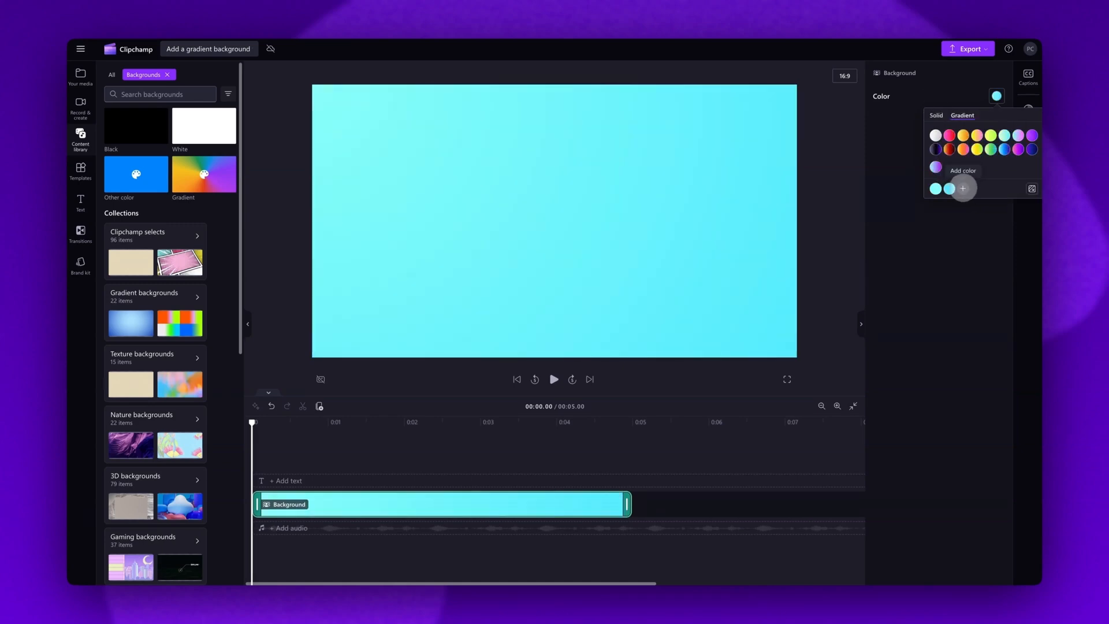
# Step: Add purple, yellow (#FAFF00) and a custom dark blue as extra colors in the background gradient
pyautogui.click(963, 188)
pyautogui.click(1018, 149)
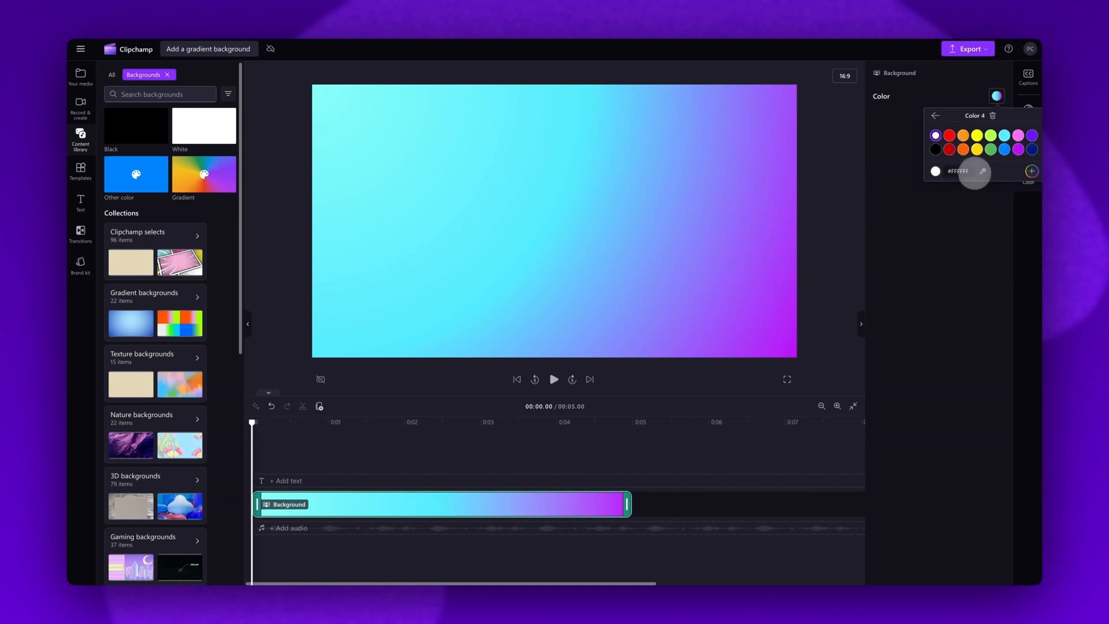
pyautogui.click(976, 135)
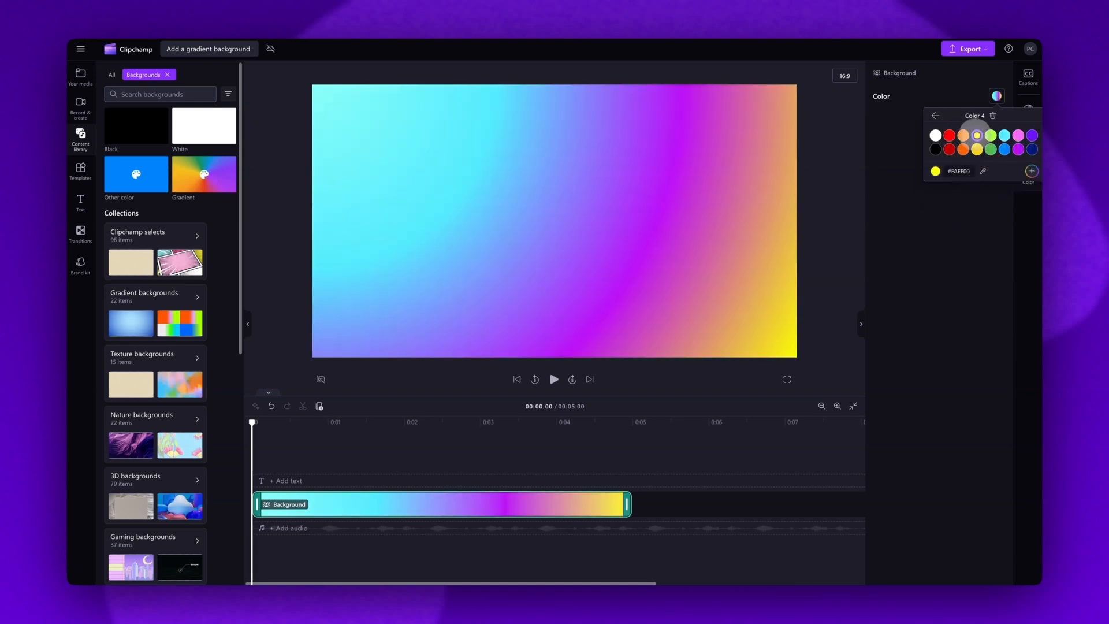
pyautogui.click(1030, 171)
pyautogui.click(999, 134)
pyautogui.moveTo(951, 195); pyautogui.dragTo(1018, 145)
pyautogui.click(935, 116)
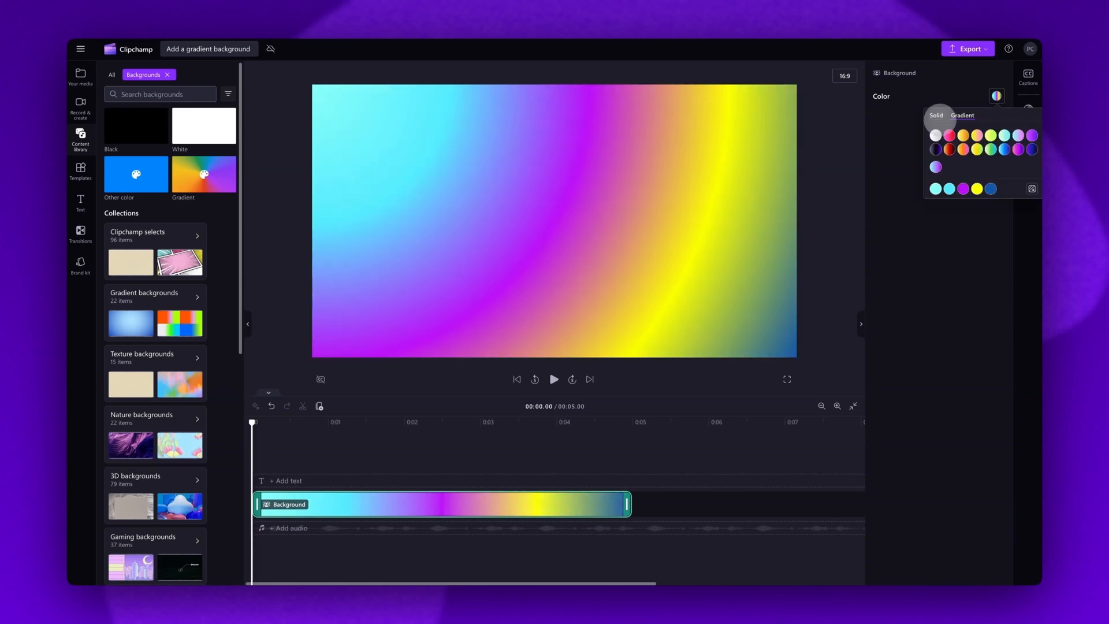
# Step: Replace the multicolor background gradient with the cyan-to-pink preset
pyautogui.click(1017, 135)
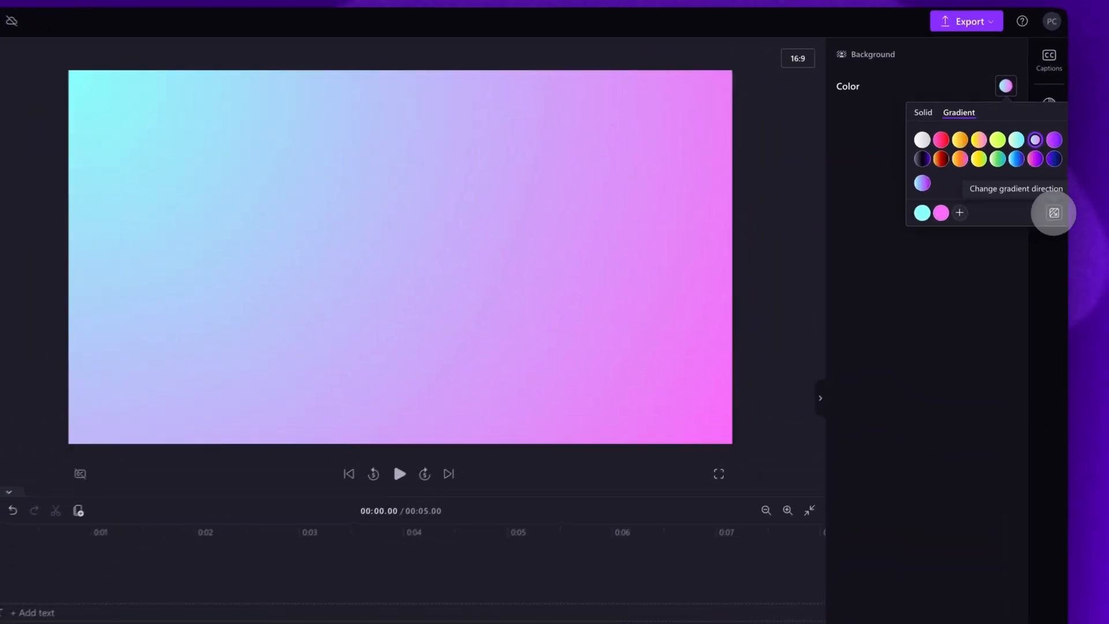
# Step: Try the Diagonal, Horizontal, Vertical and Radial directions on the background gradient
pyautogui.click(1056, 214)
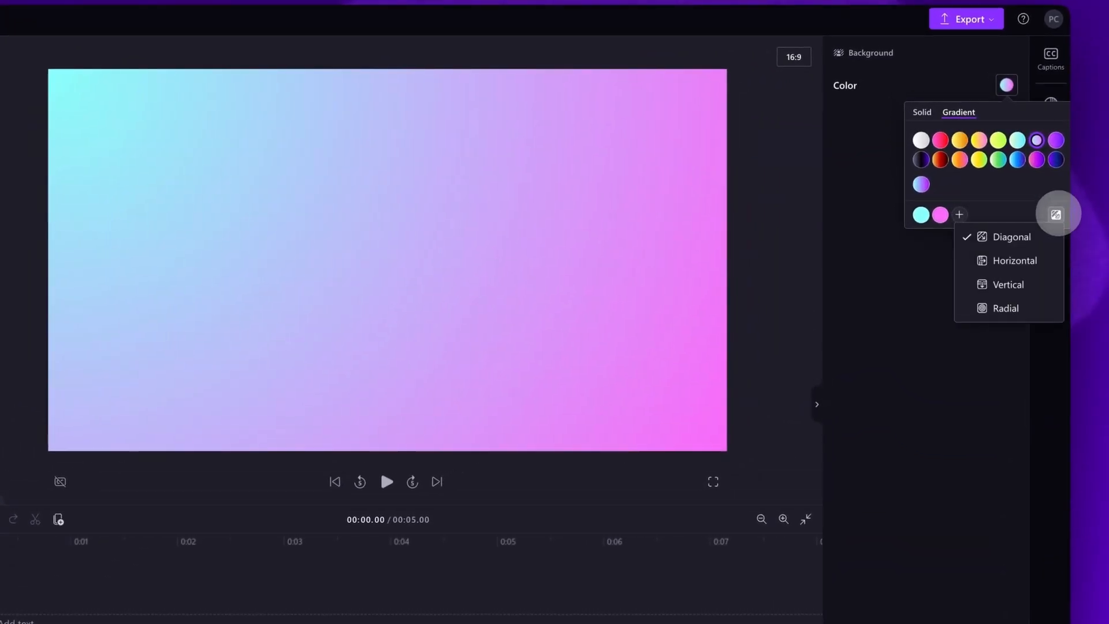
pyautogui.click(1014, 236)
pyautogui.click(1055, 214)
pyautogui.click(1014, 260)
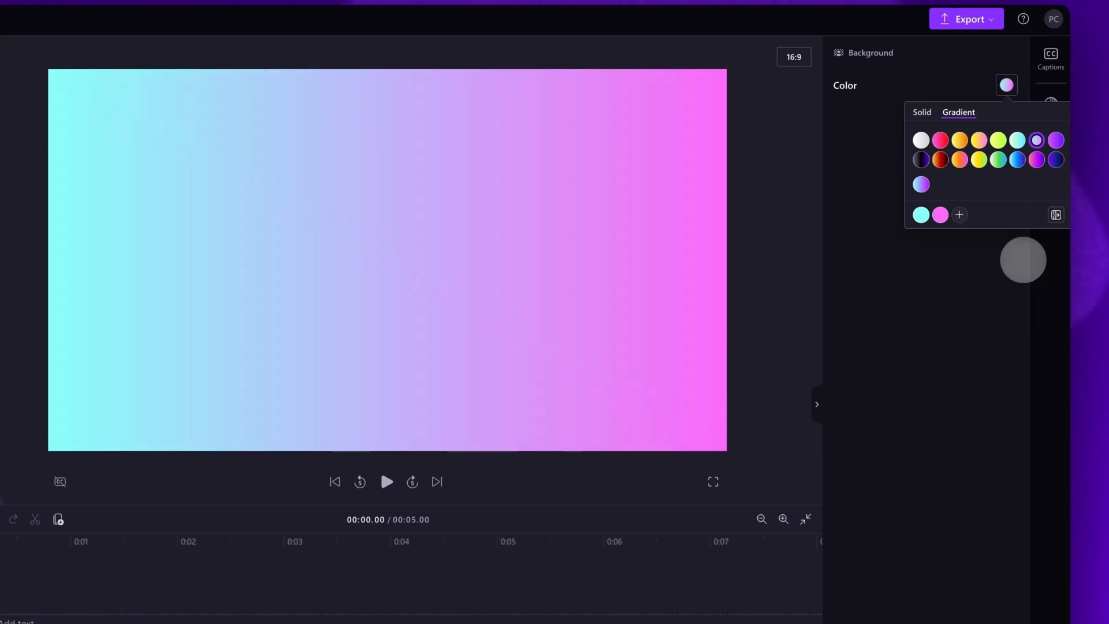
pyautogui.click(1055, 214)
pyautogui.click(1019, 277)
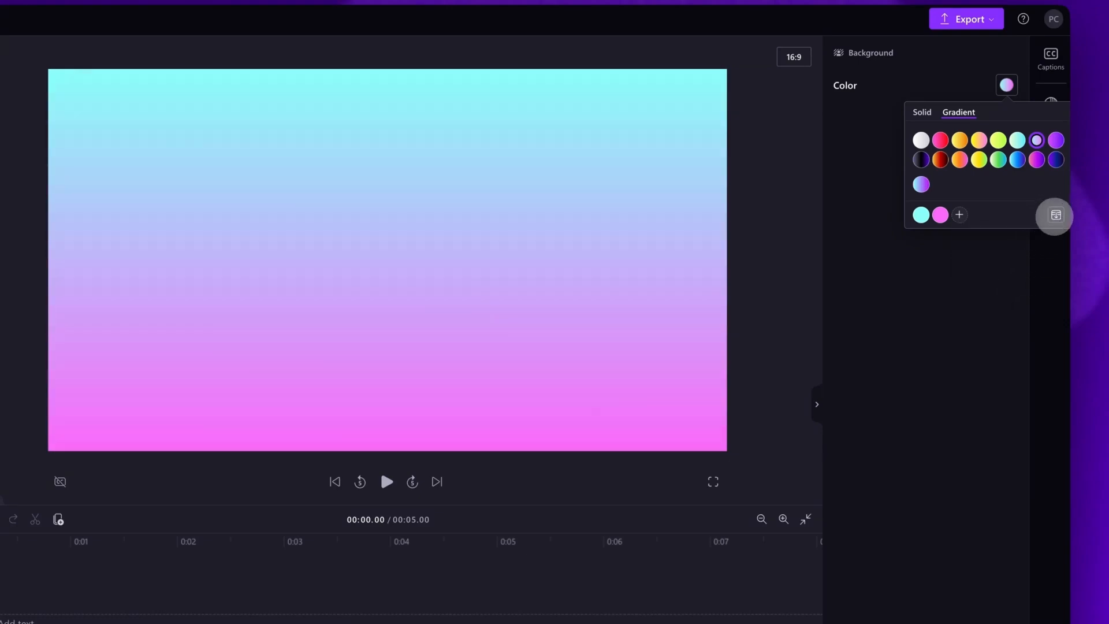
pyautogui.click(1056, 214)
pyautogui.click(1012, 306)
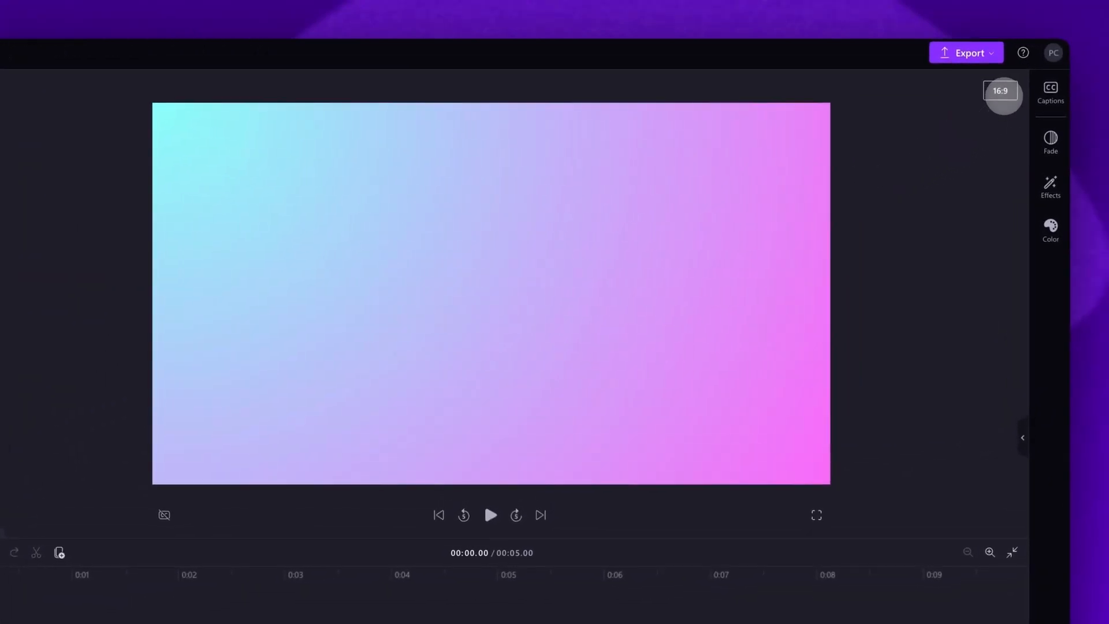
# Step: Set the video's aspect ratio to 9:16 portrait
pyautogui.click(991, 76)
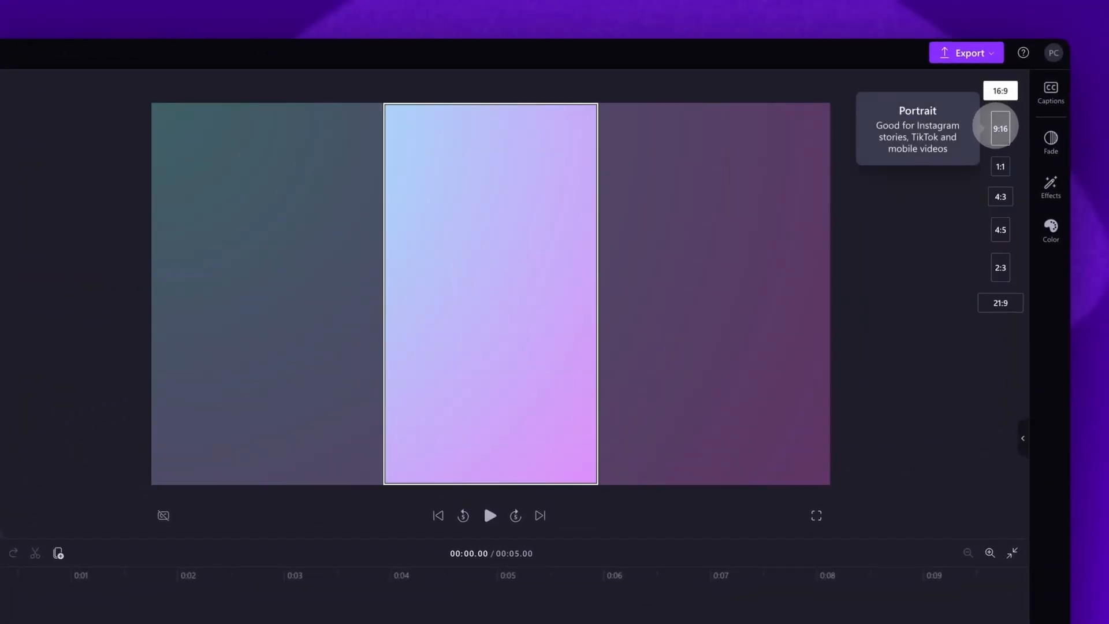
pyautogui.click(1000, 128)
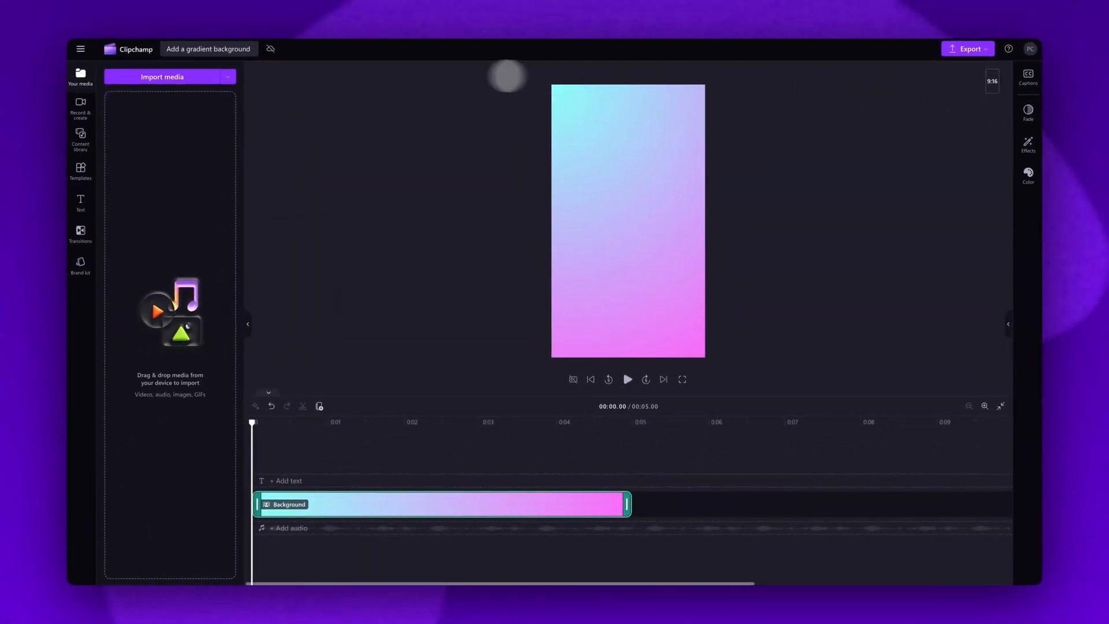
# Step: Import My gaming video.mp4 and place it on the timeline above the background clip, starting at 0:00
pyautogui.click(169, 76)
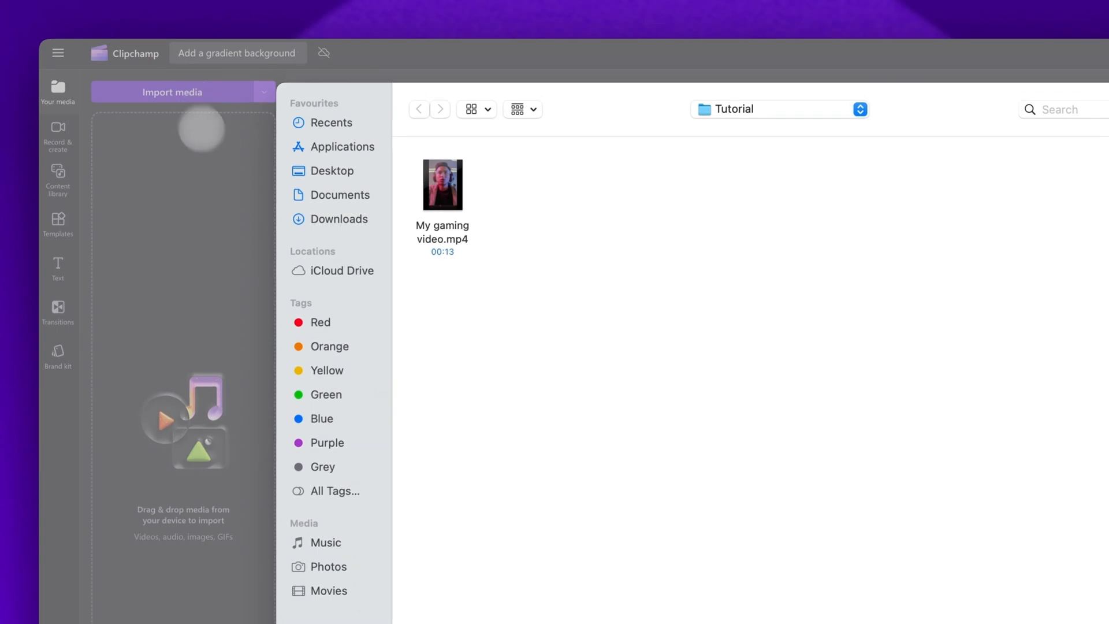
pyautogui.click(424, 233)
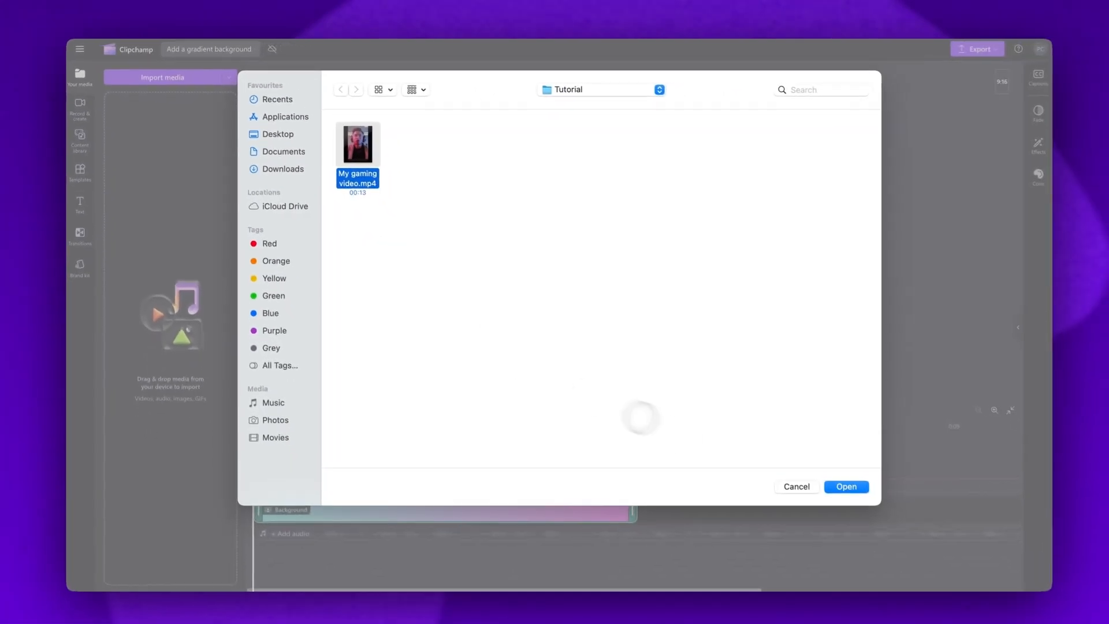
pyautogui.click(929, 539)
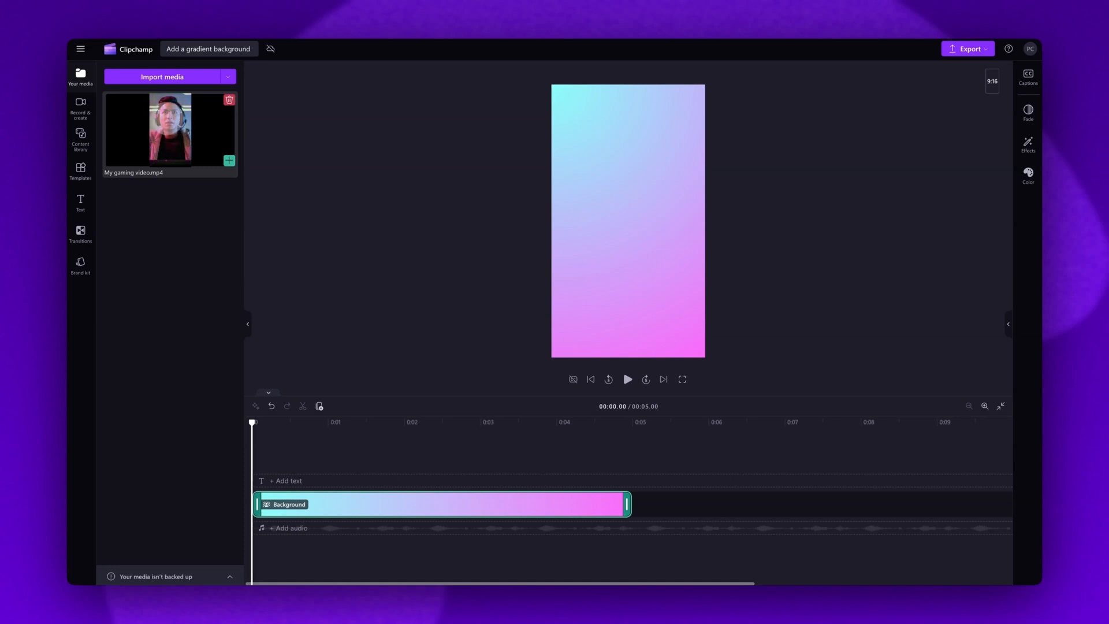
pyautogui.click(224, 157)
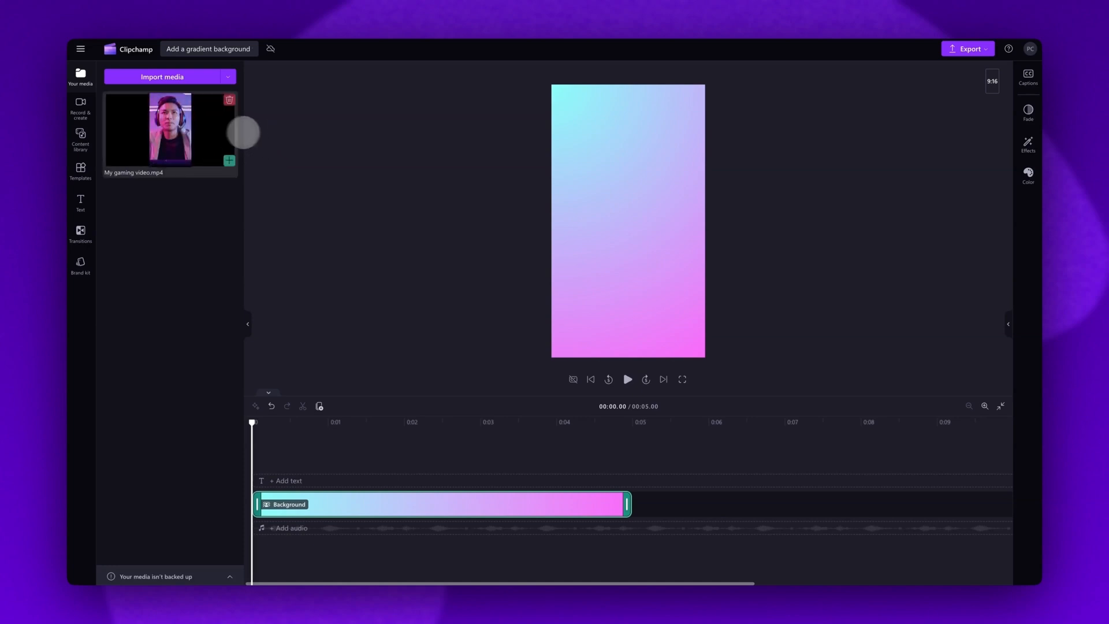
pyautogui.moveTo(176, 136); pyautogui.dragTo(293, 482)
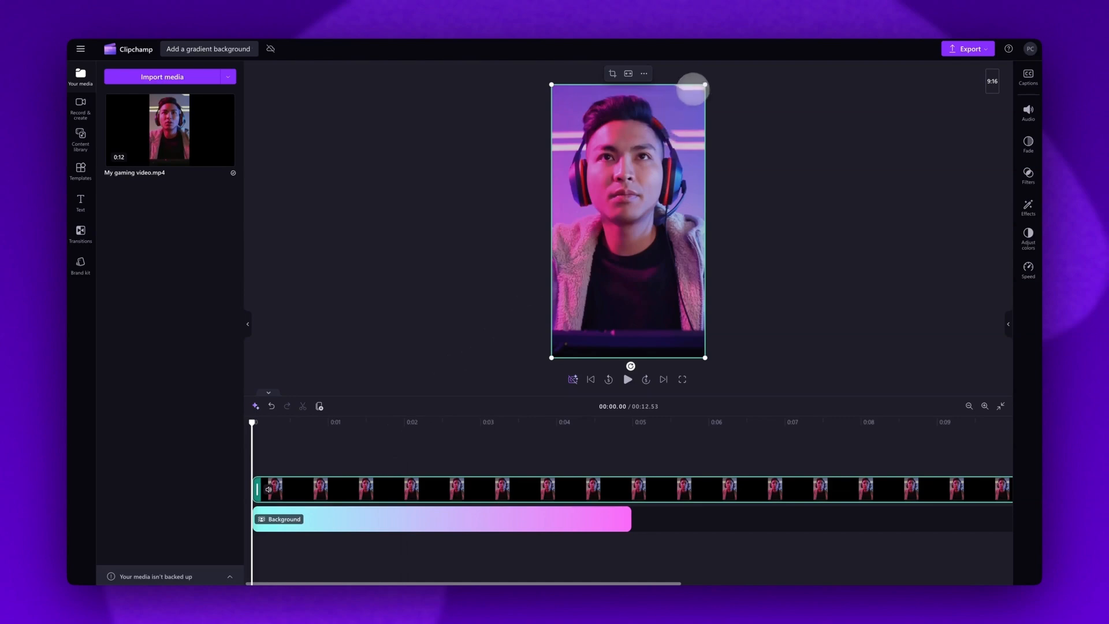
# Step: Shrink the gaming video and center it in the frame so the gradient surrounds it on all sides
pyautogui.moveTo(704, 84); pyautogui.dragTo(609, 124)
pyautogui.moveTo(573, 163); pyautogui.dragTo(615, 175)
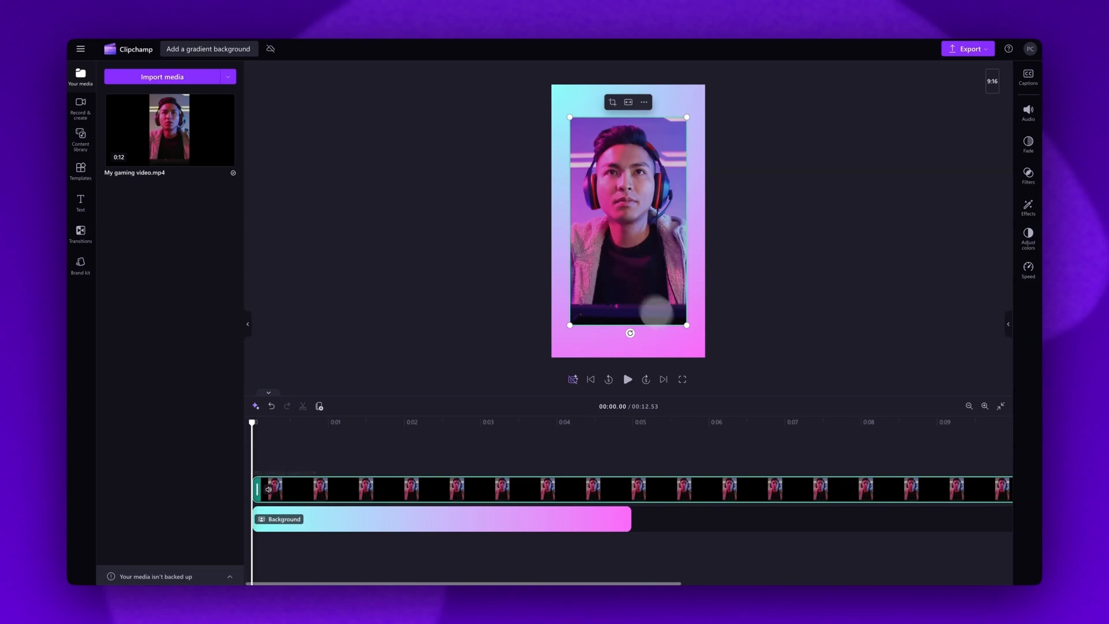
# Step: Extend the background clip to the end of the gaming video and return the playhead to the start
pyautogui.click(998, 407)
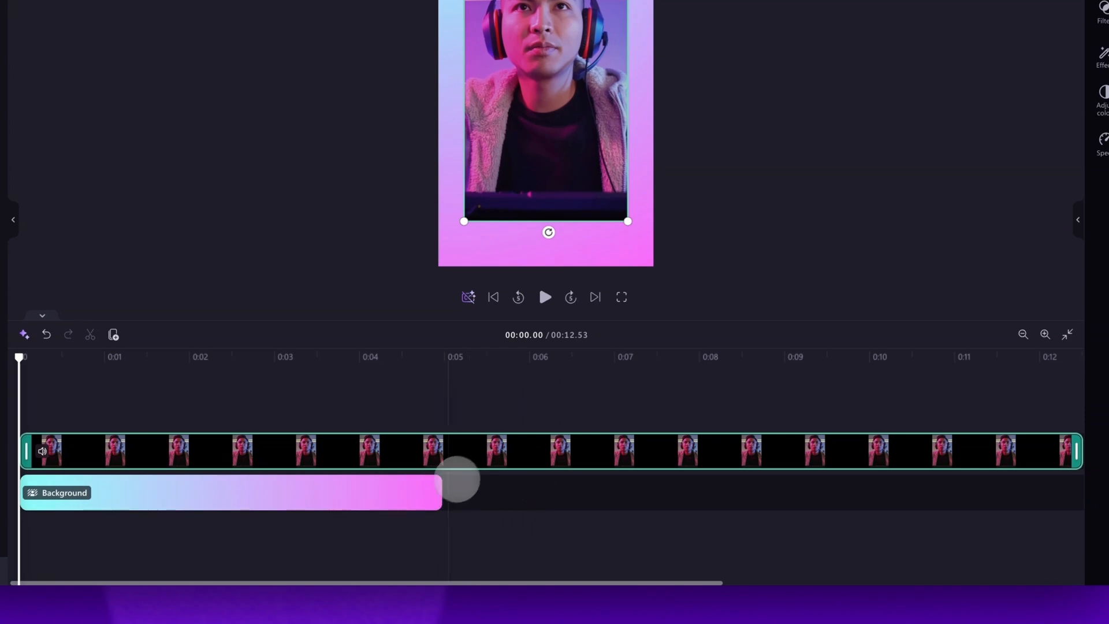
pyautogui.click(437, 492)
pyautogui.moveTo(437, 488); pyautogui.dragTo(885, 504)
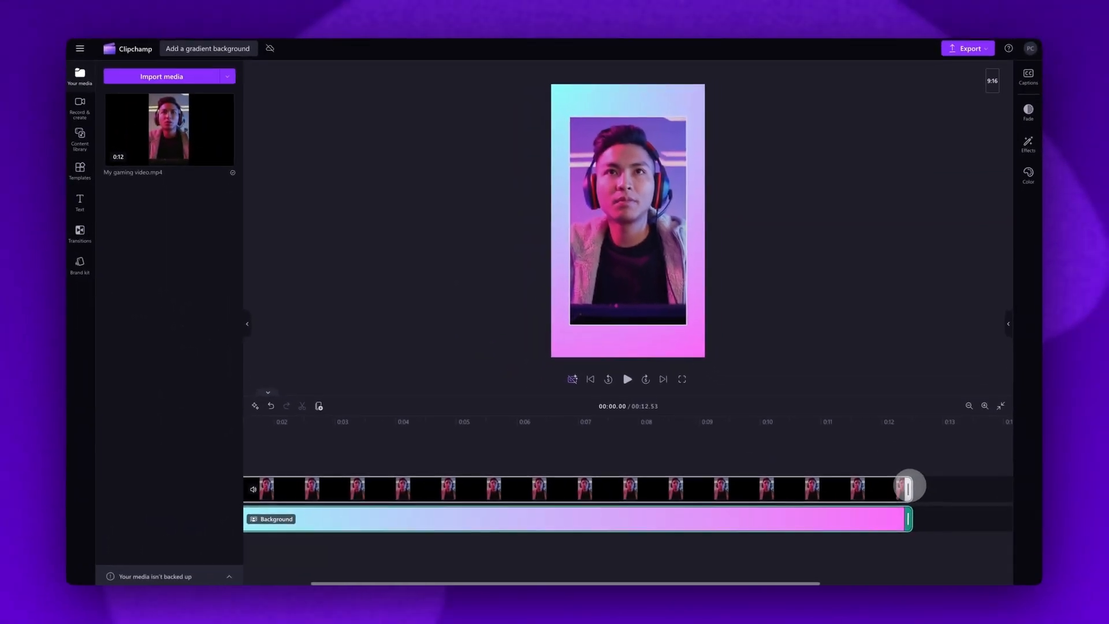
pyautogui.click(589, 379)
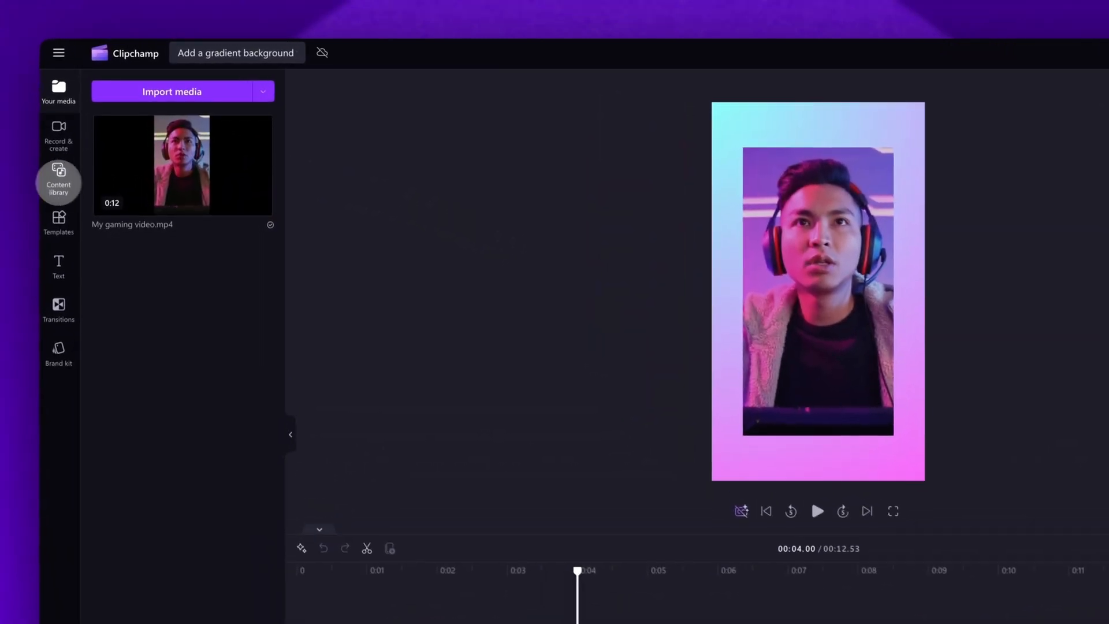
# Step: Add the vertical rainbow neon frame from the Light effect frames collection to the timeline above the gaming video
pyautogui.click(58, 174)
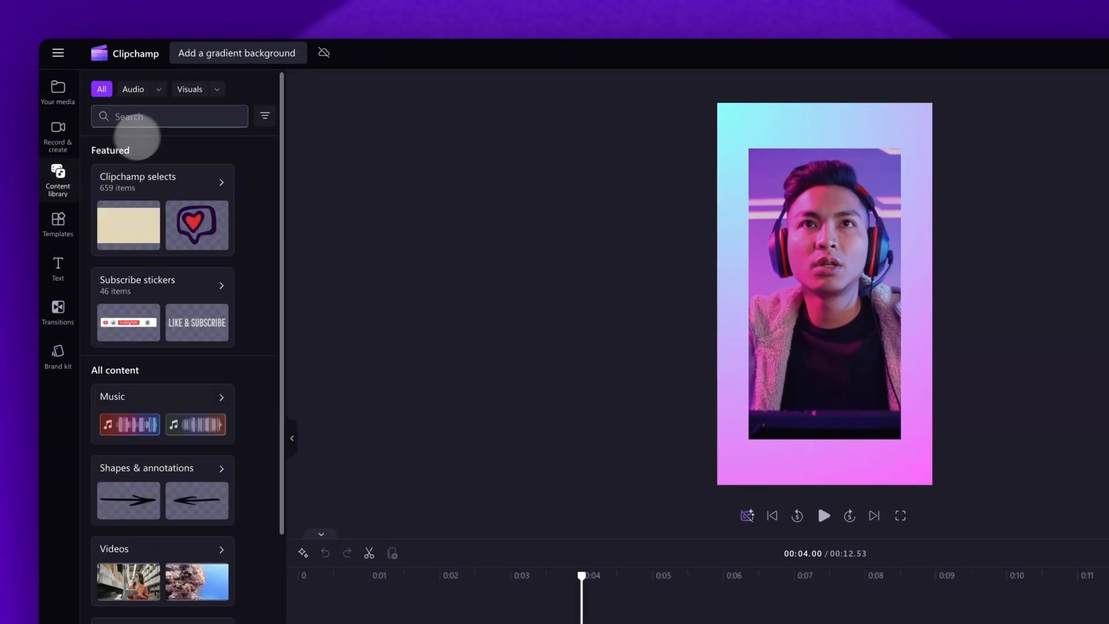
pyautogui.click(217, 92)
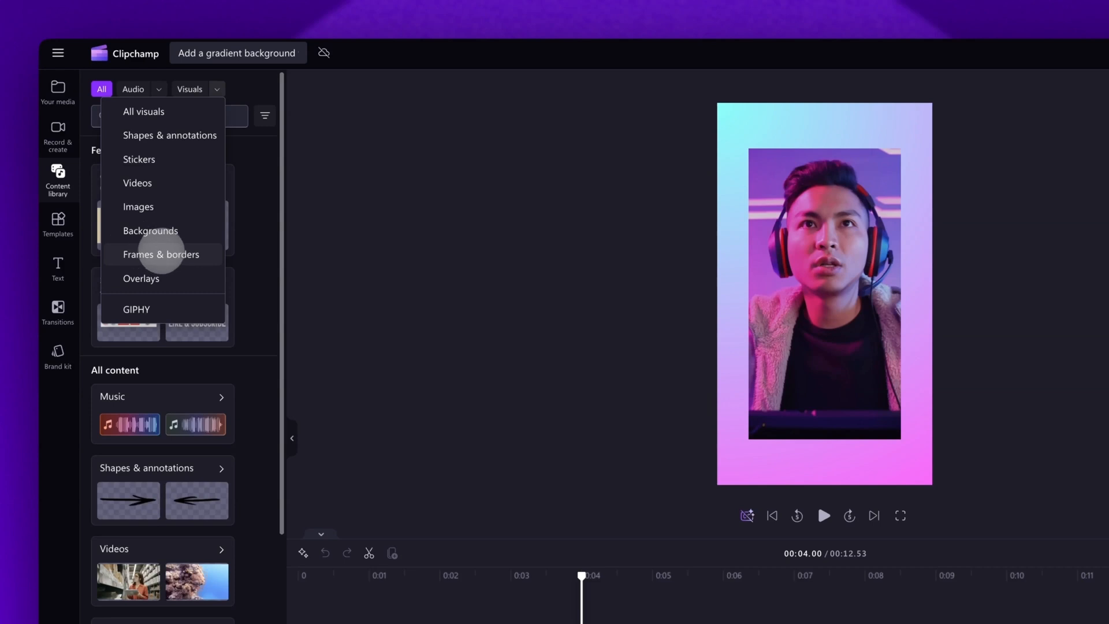
pyautogui.click(156, 253)
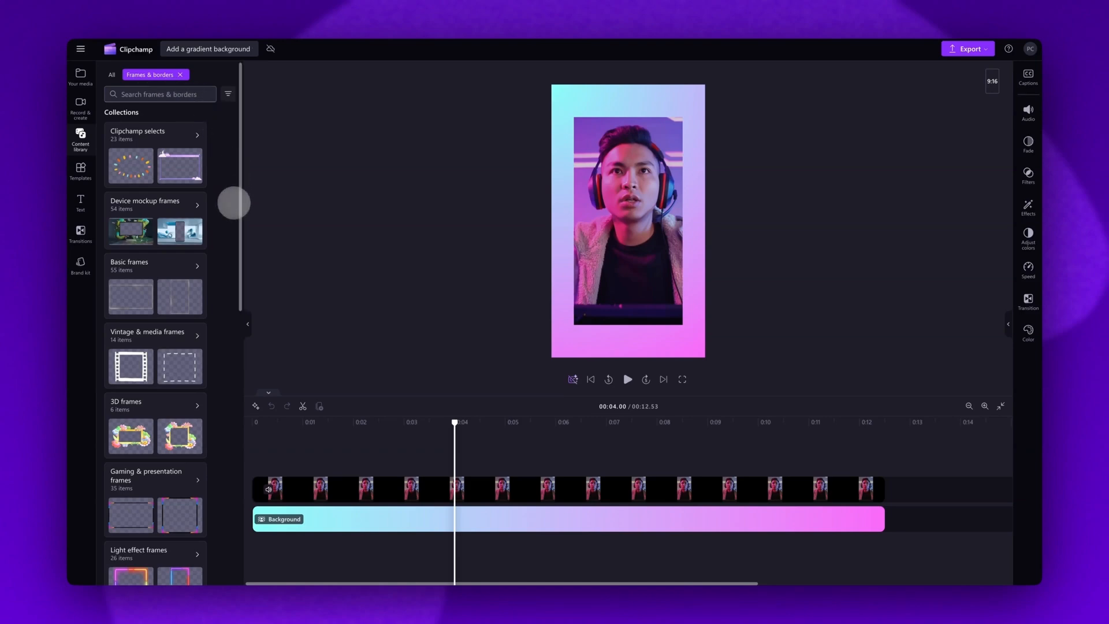
pyautogui.scroll(-10, 234, 203)
pyautogui.scroll(5, 234, 203)
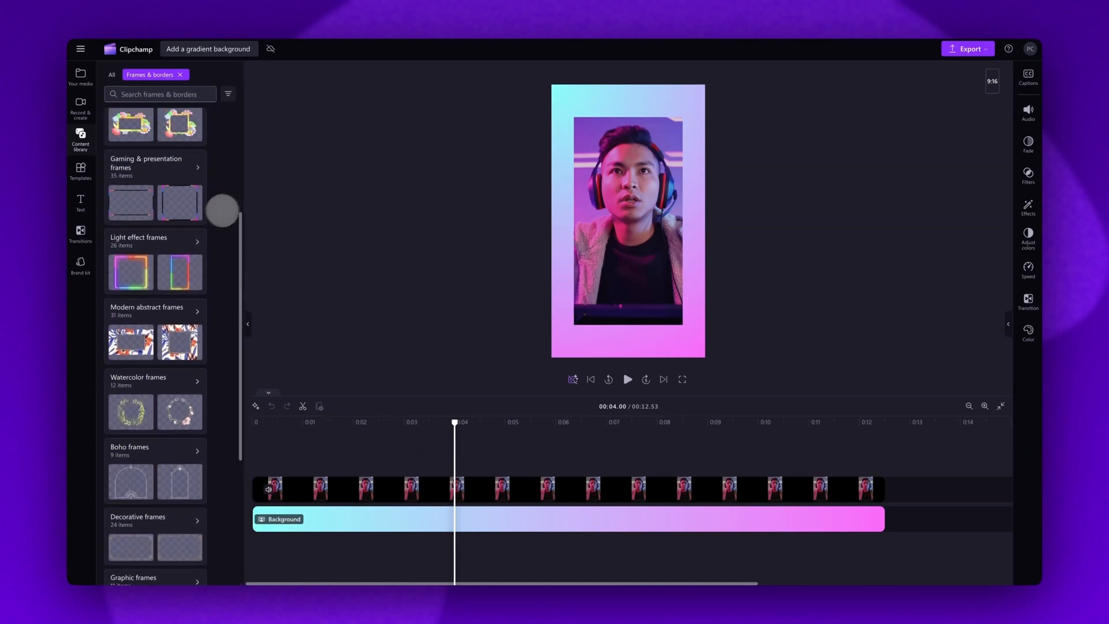
pyautogui.click(149, 261)
pyautogui.moveTo(169, 251); pyautogui.dragTo(266, 463)
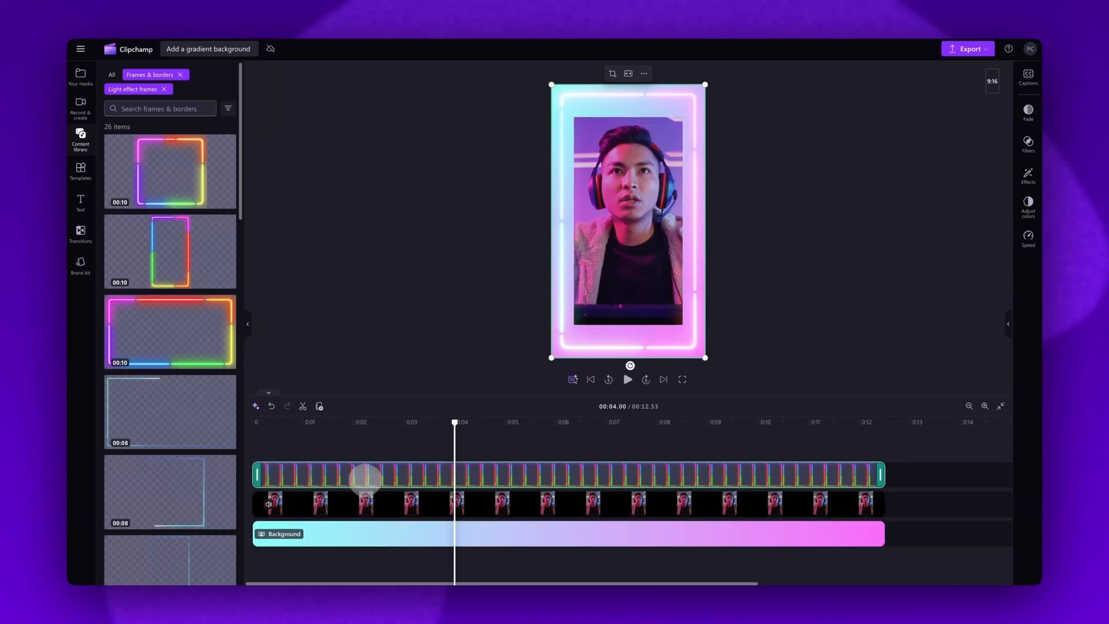
# Step: Resize and reposition the neon frame to fit around the gaming video's edges, and play the result from the start
pyautogui.moveTo(705, 86); pyautogui.dragTo(686, 119)
pyautogui.moveTo(622, 178); pyautogui.dragTo(624, 165)
pyautogui.moveTo(690, 347); pyautogui.dragTo(692, 335)
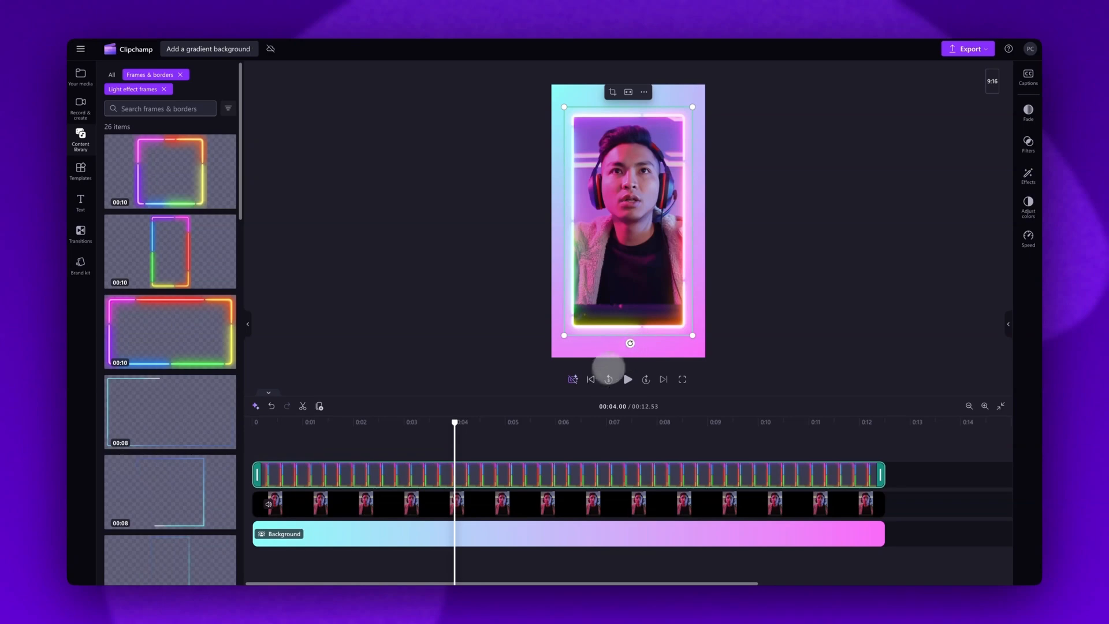
pyautogui.click(592, 380)
pyautogui.click(627, 380)
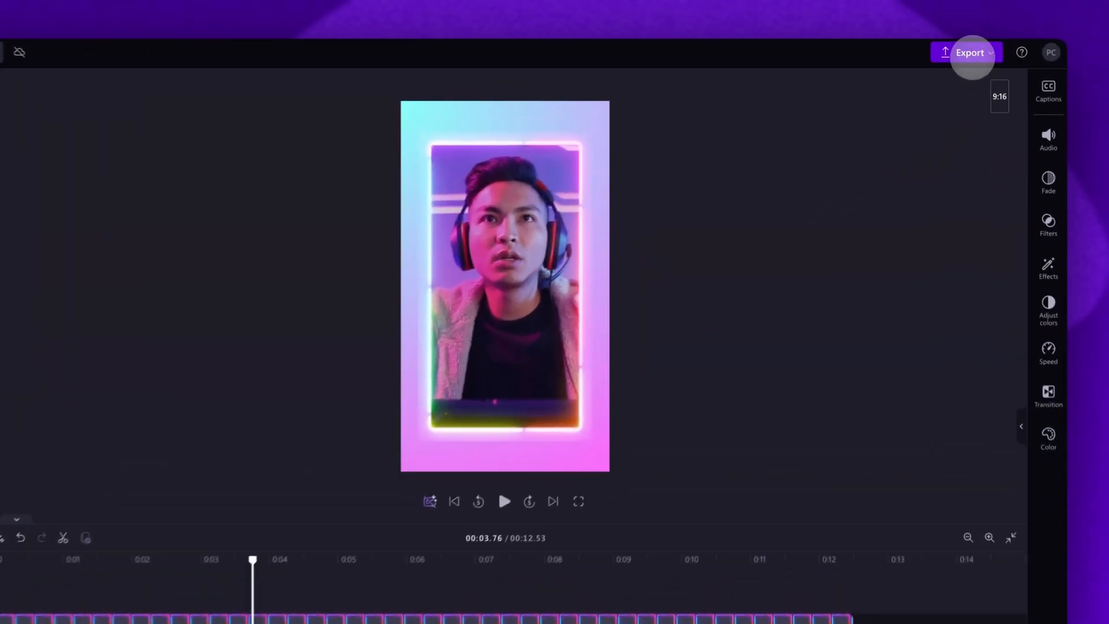
# Step: Export the finished video in 1080p quality
pyautogui.click(974, 52)
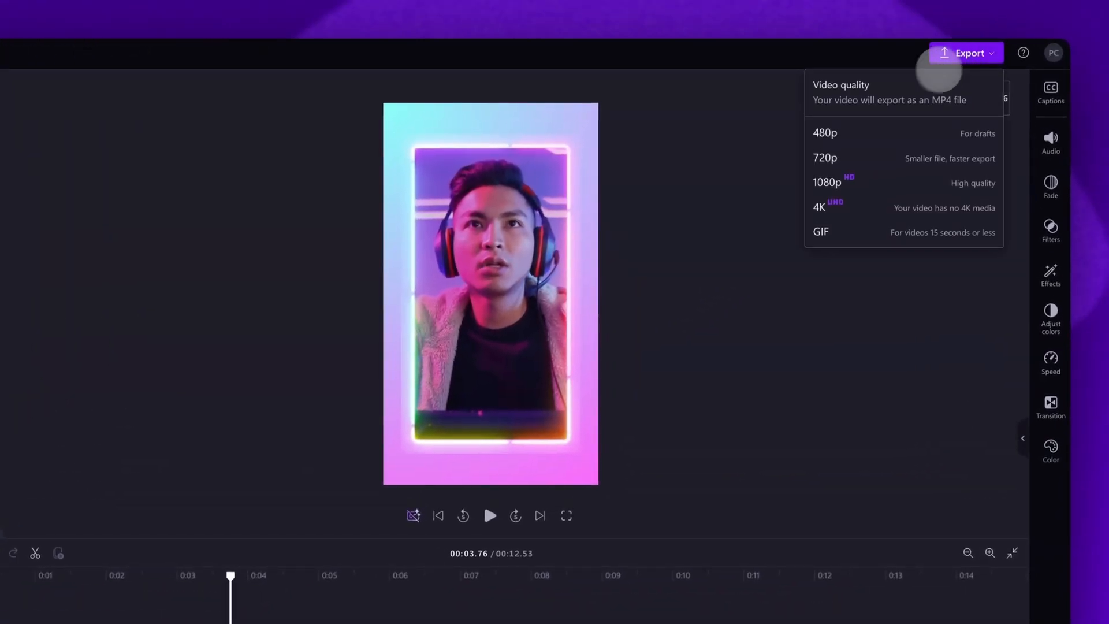
pyautogui.click(886, 182)
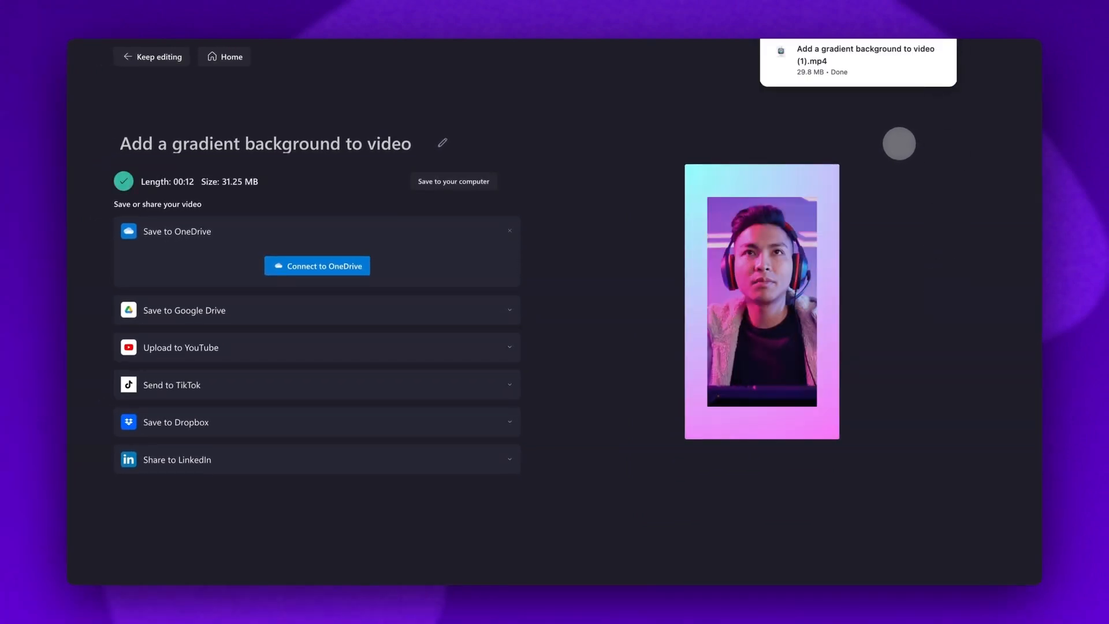
pyautogui.moveTo(886, 72)
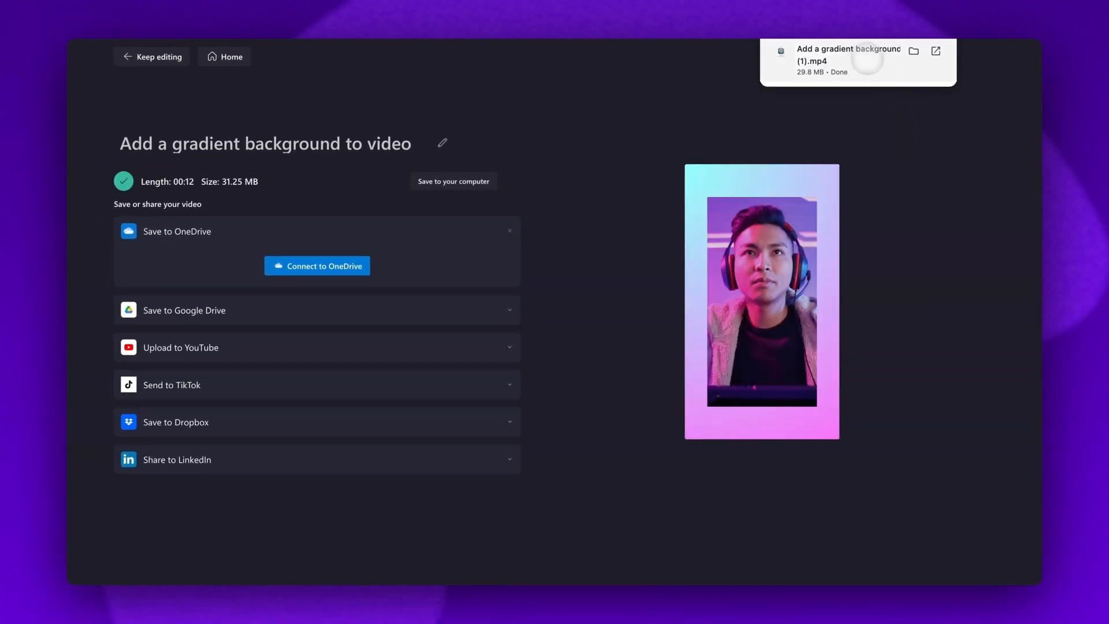